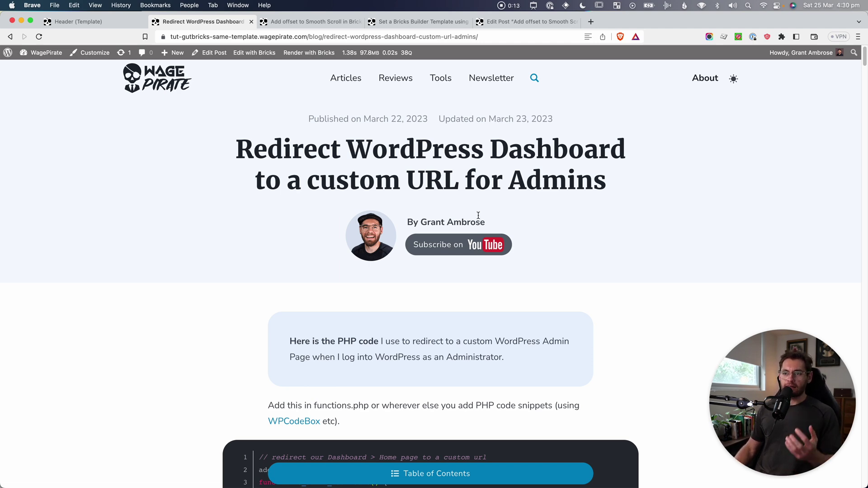
Jump to Step 3 from the contents and measure the sticky header hiding its heading.
scroll(746, 166, "down", 15)
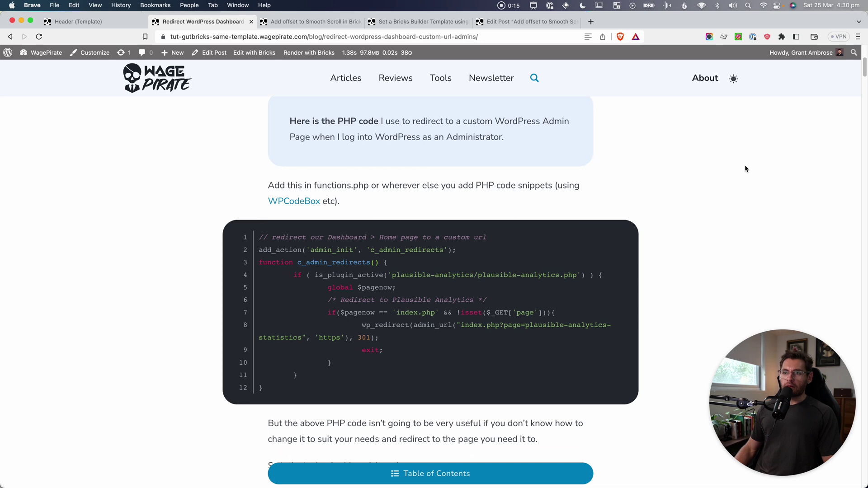
scroll(745, 169, "down", 4)
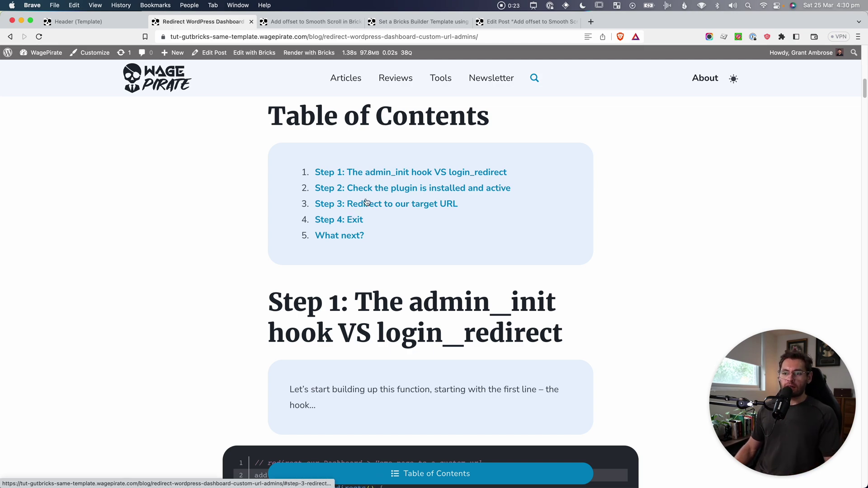
left_click(370, 203)
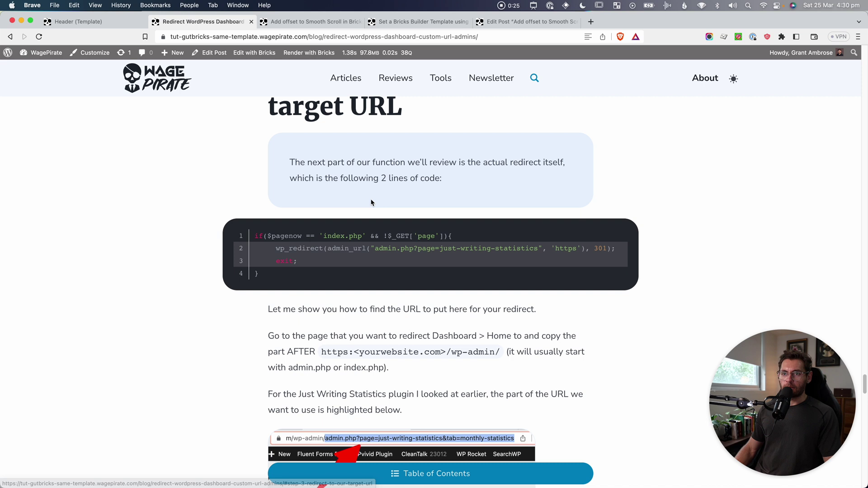
left_click_drag(349, 112, 251, 111)
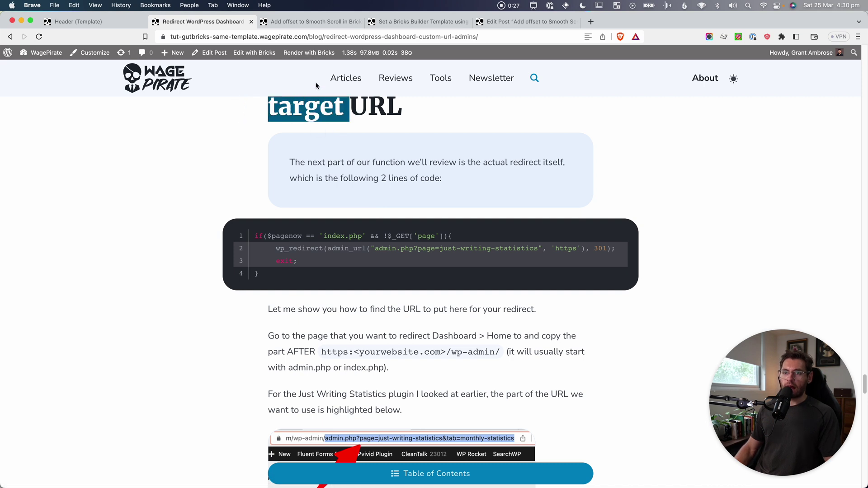
left_click_drag(221, 66, 668, 104)
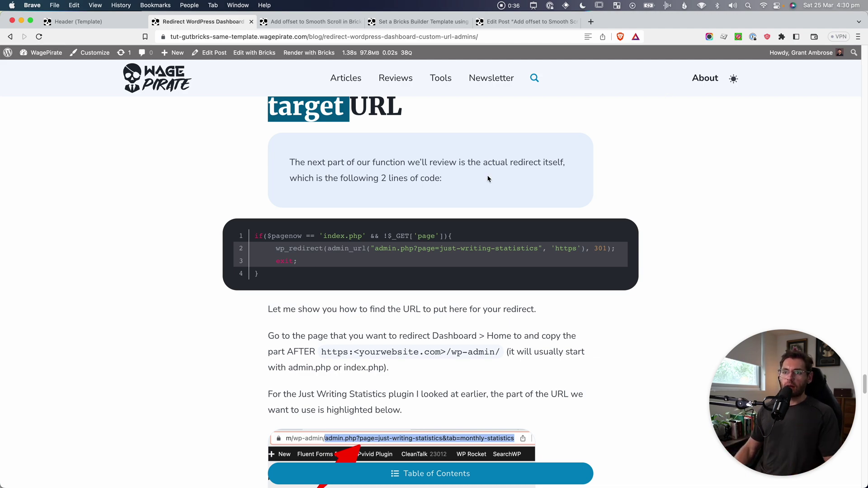
scroll(486, 178, "up", 15)
On the Set a Bricks Builder Template article, test the contents link to item 8.
key("ctrl+Tab")
key("ctrl+Tab")
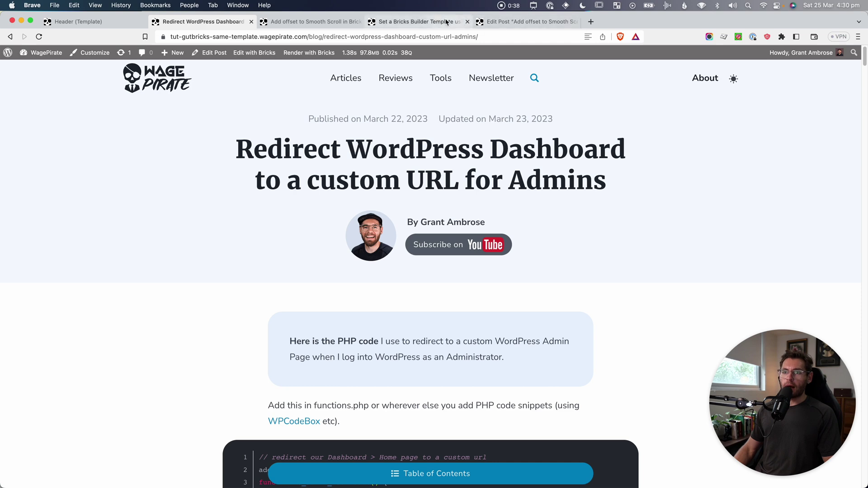
scroll(354, 213, "down", 15)
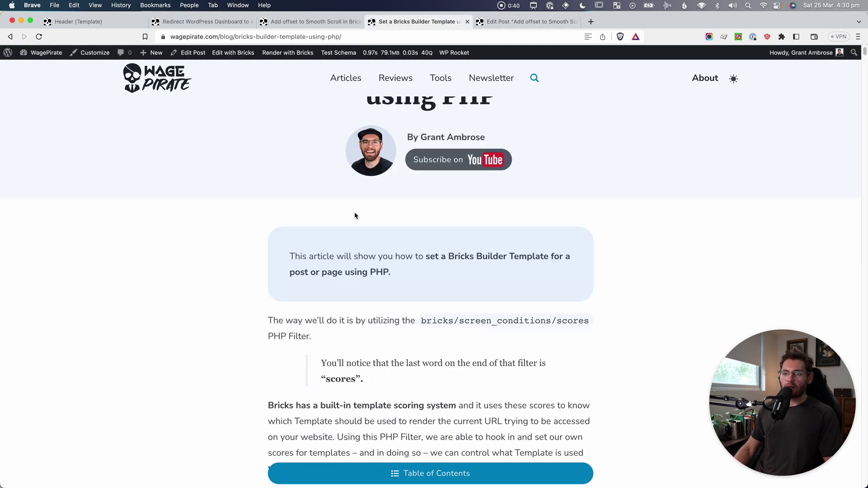
scroll(354, 215, "down", 5)
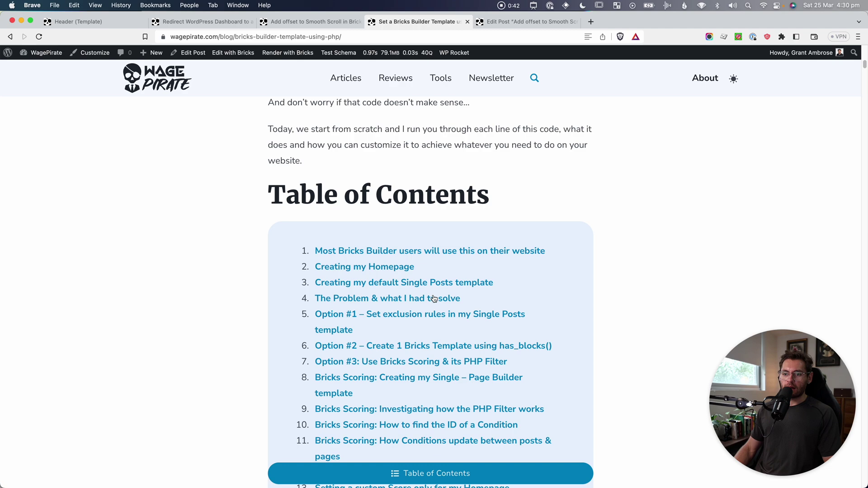
scroll(431, 299, "down", 3)
left_click(402, 299)
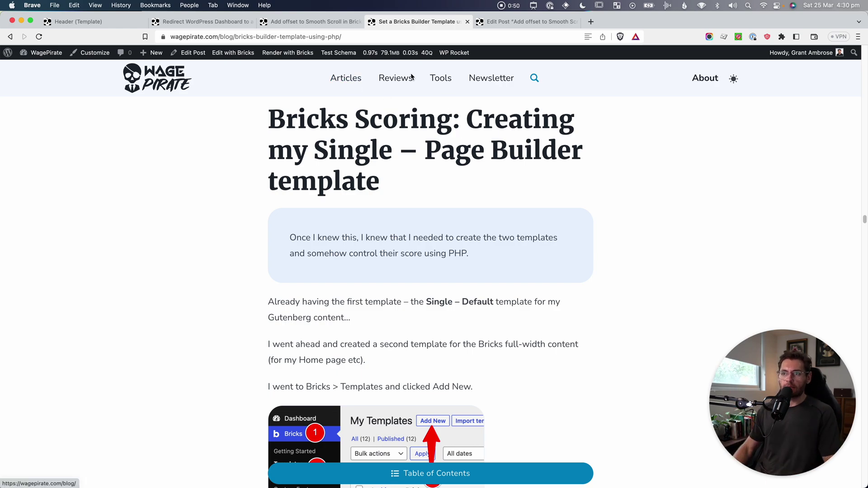
scroll(448, 187, "up", 20)
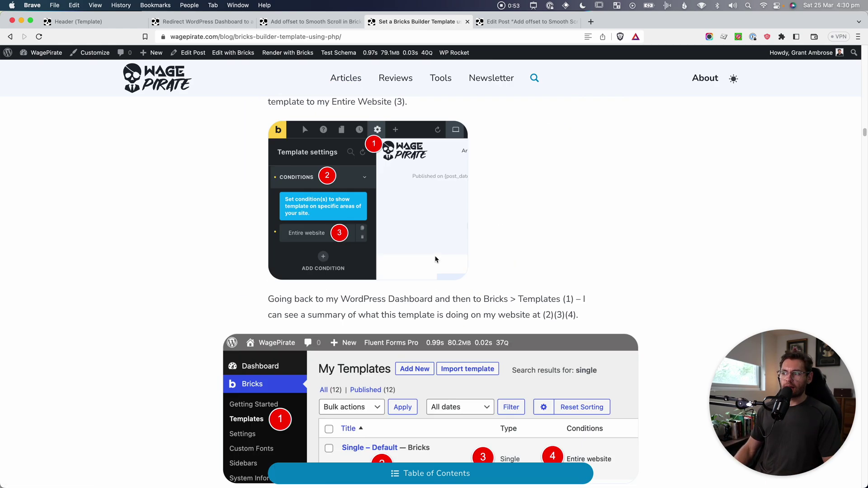
Open the Add offset to Smooth Scroll article from the site's Articles list.
left_click(344, 80)
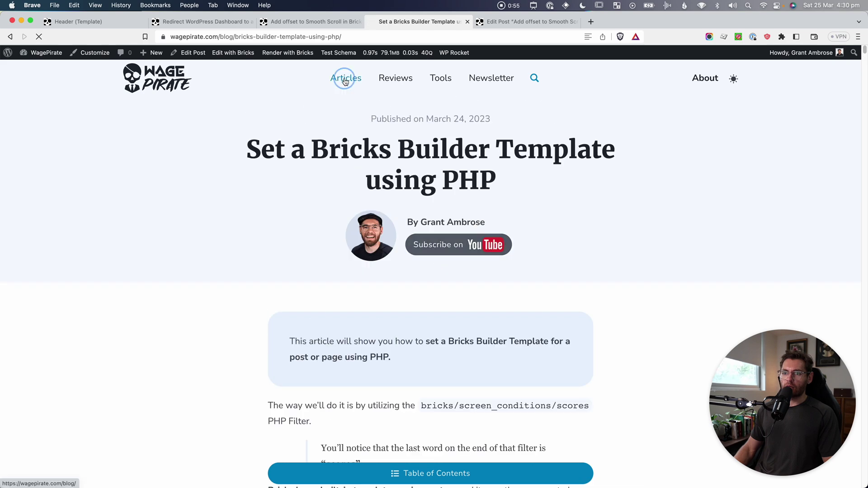
scroll(387, 213, "down", 10)
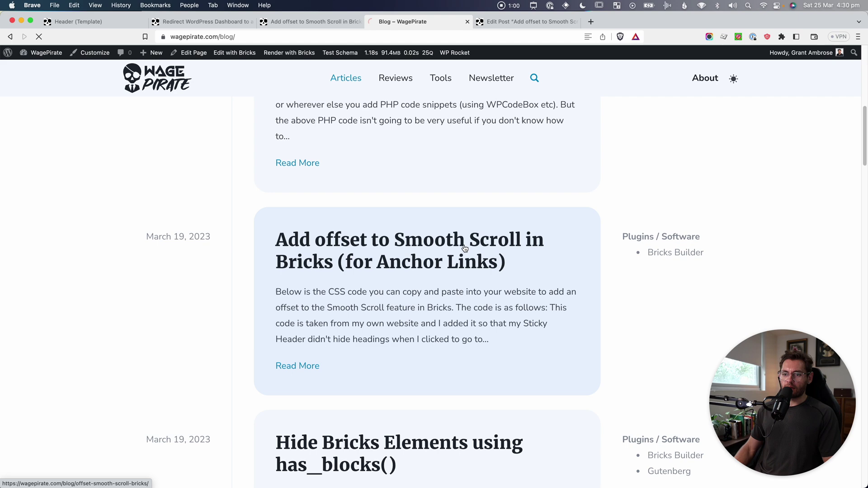
left_click(435, 257)
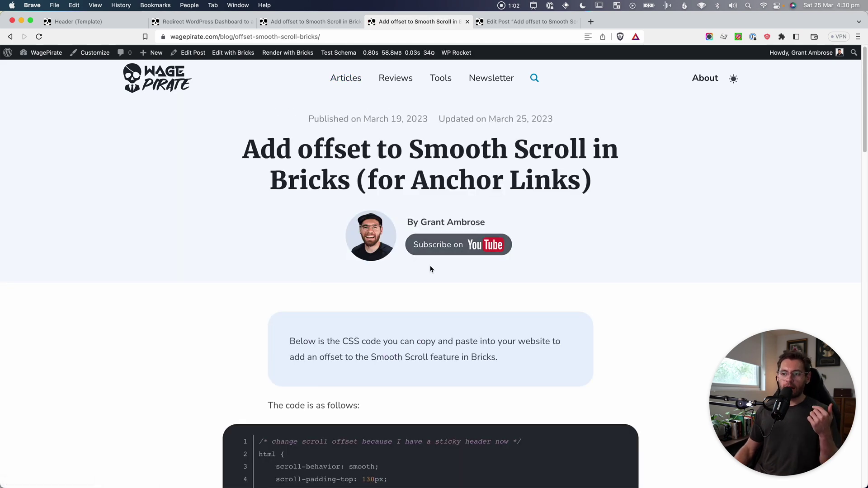
scroll(431, 267, "down", 4)
scroll(430, 269, "down", 1)
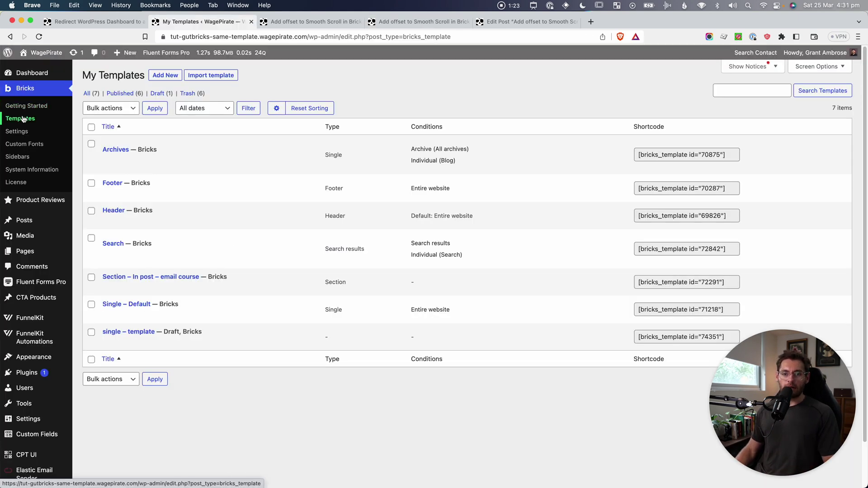
Open the Header template in Bricks Builder.
mouse_move(113, 219)
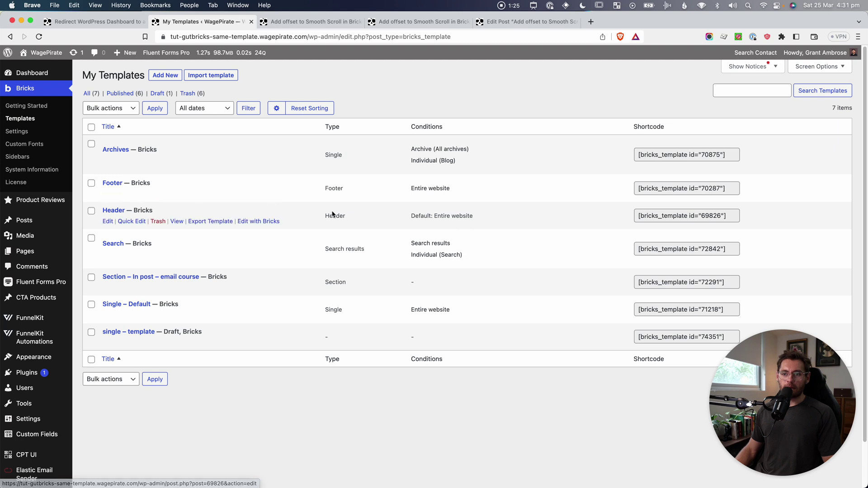
left_click(258, 221, "super")
left_click(345, 22)
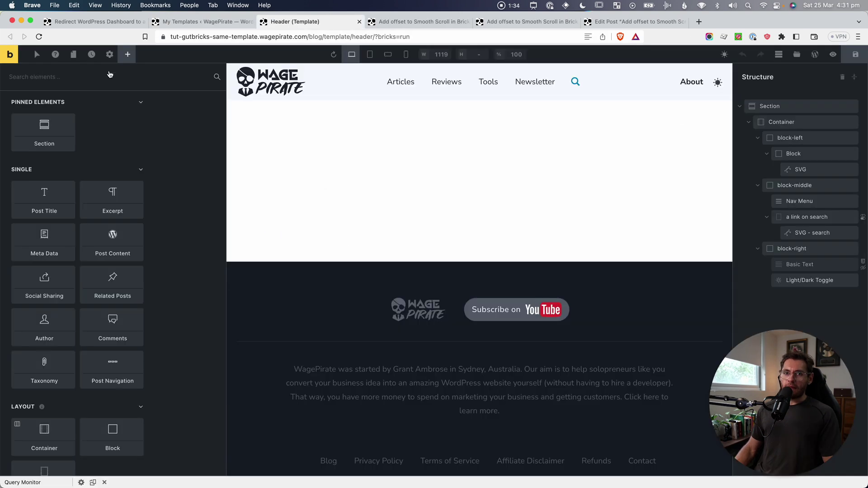
Check the Header's Sticky header and Sticky on scroll options and save the template.
left_click(110, 55)
left_click(54, 143)
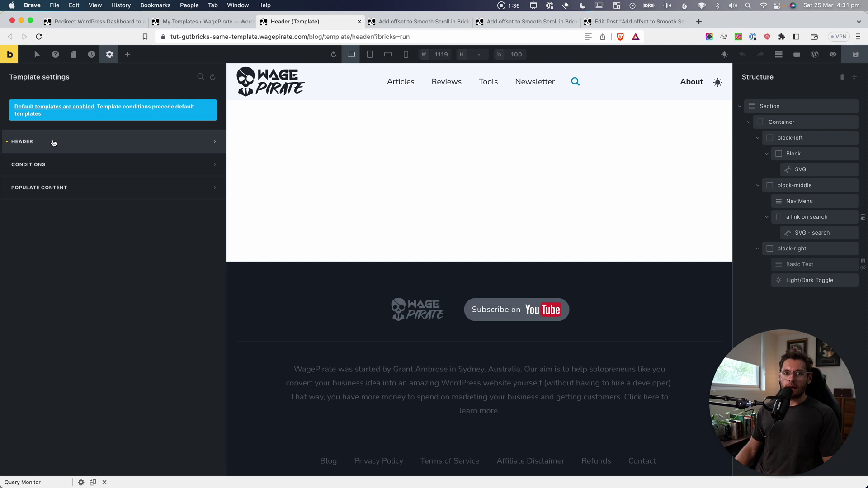
left_click(52, 141)
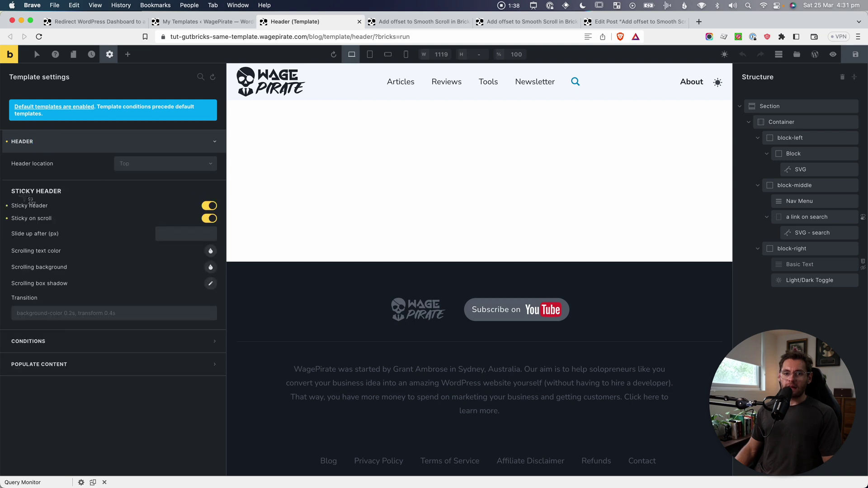
left_click_drag(24, 195, 232, 227)
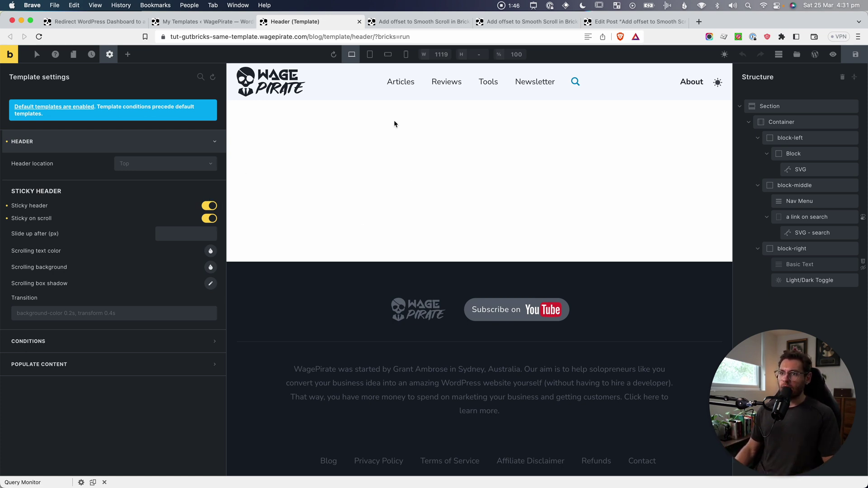
left_click(855, 54)
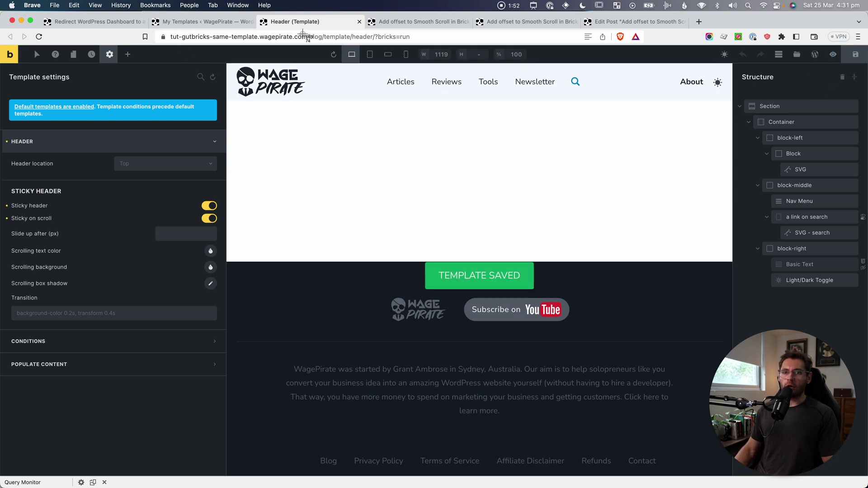
left_click(124, 26)
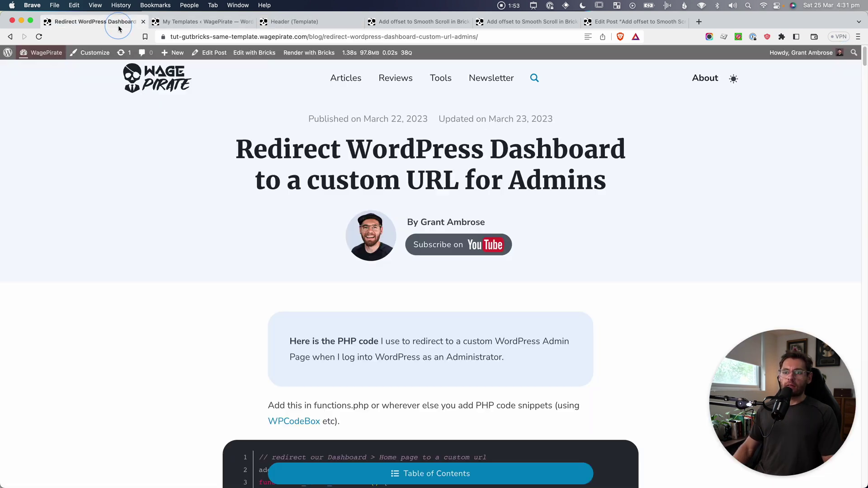
Reload the redirect article and jump to Step 3 via its Table of Contents.
left_click(39, 36)
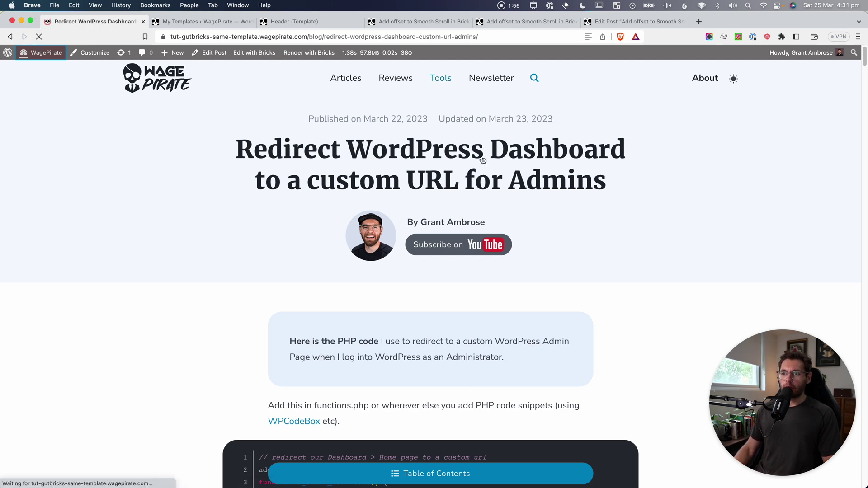
scroll(652, 214, "down", 12)
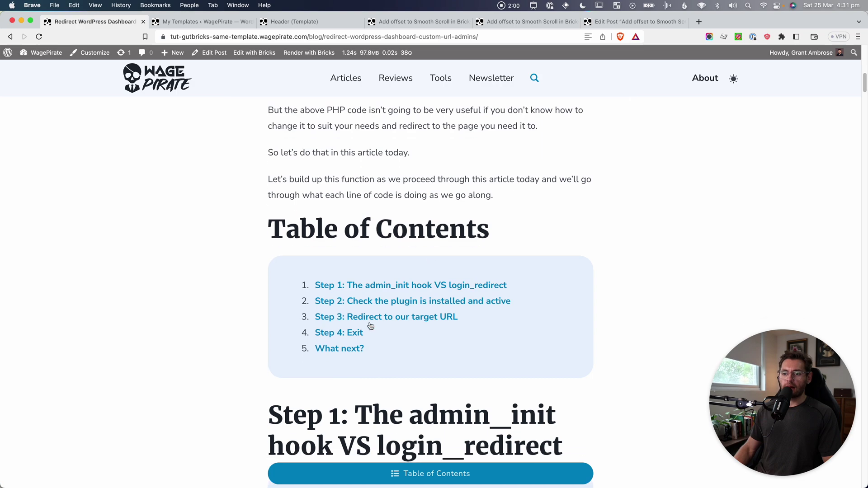
left_click(368, 328)
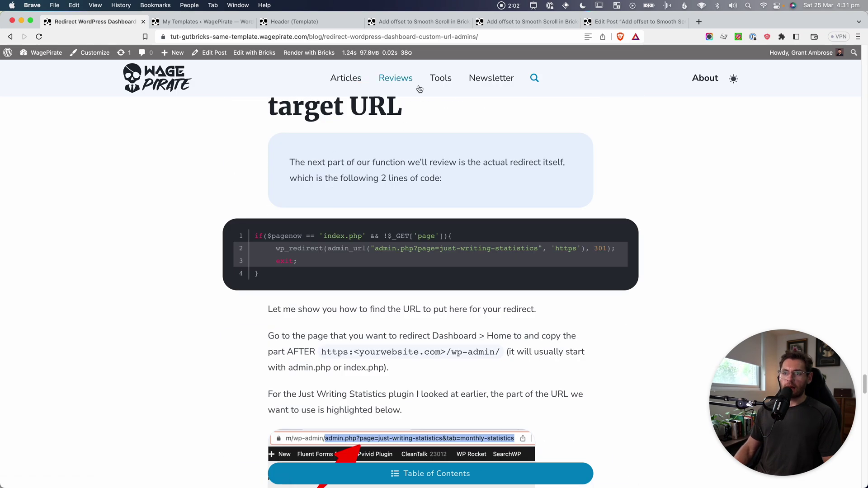
Select and copy the full scroll-padding CSS snippet from the smooth-scroll article.
left_click(418, 21)
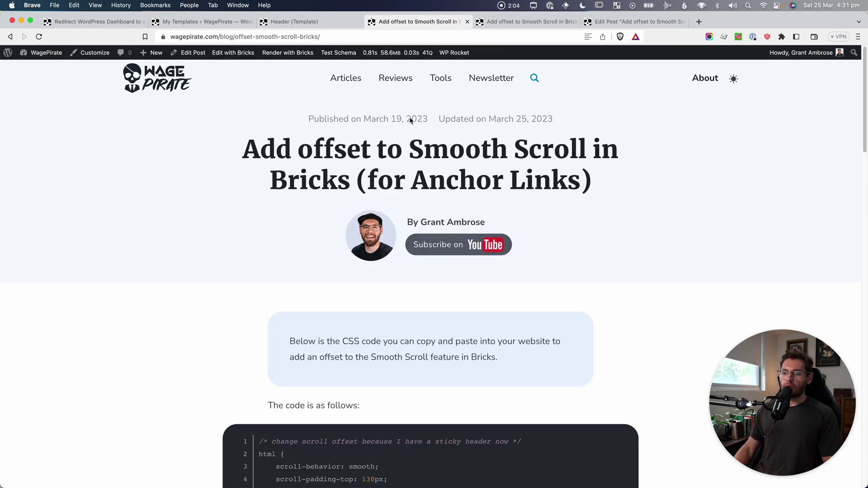
scroll(361, 322, "down", 4)
scroll(361, 323, "down", 2)
left_click_drag(274, 364, 257, 240)
key("super+c")
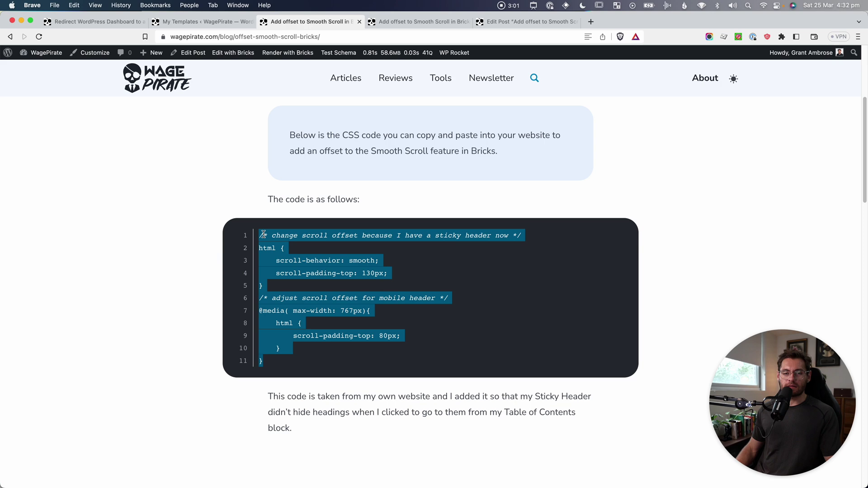
left_click(116, 183)
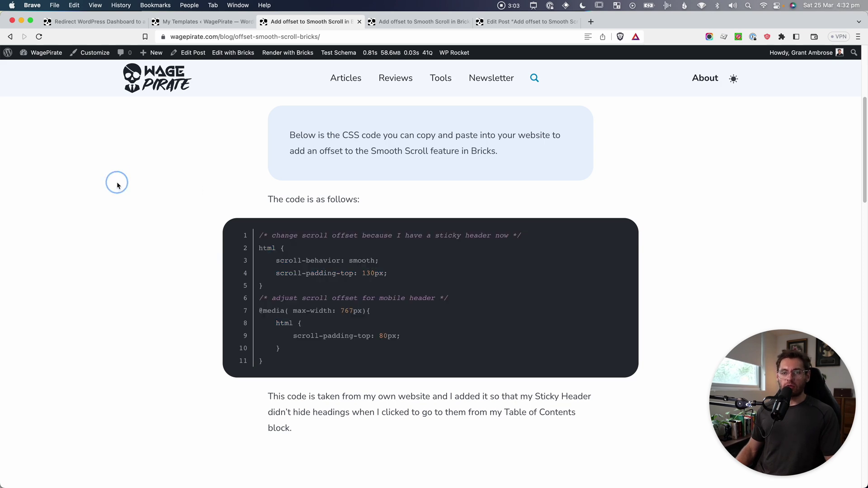
mouse_move(50, 56)
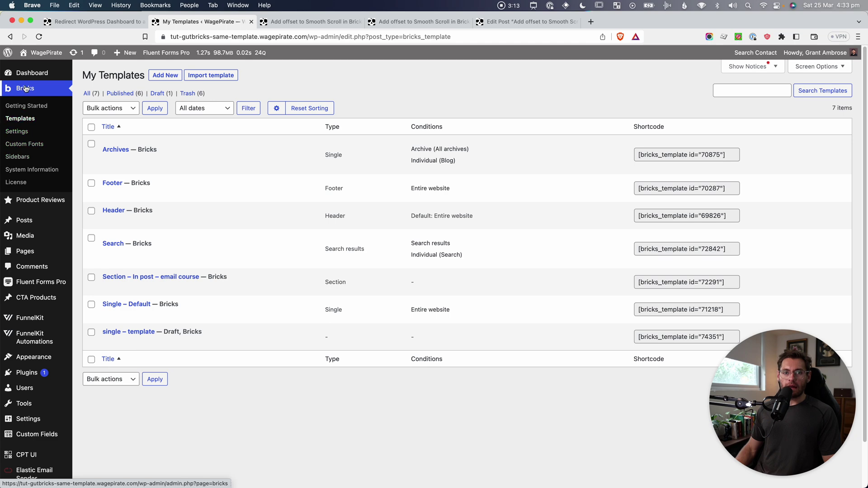
Paste the scroll-padding-top CSS (130px, 80px below 767px) into Bricks Settings' Custom CSS.
left_click(20, 131)
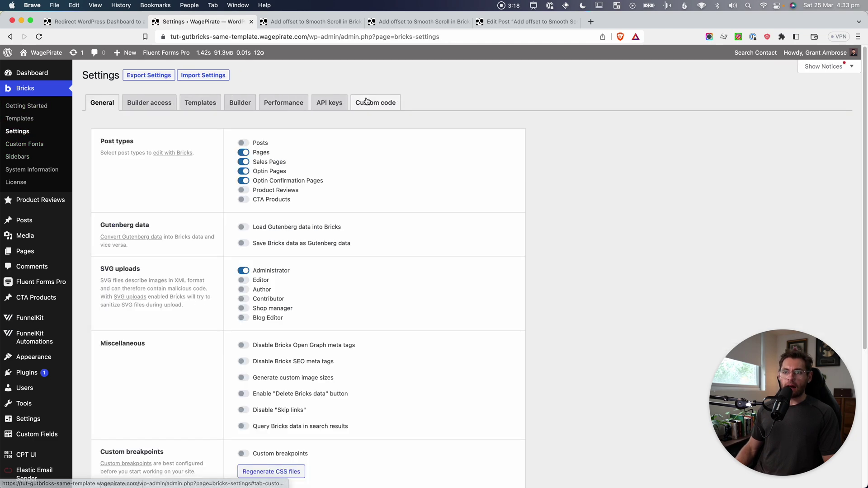
left_click(369, 103)
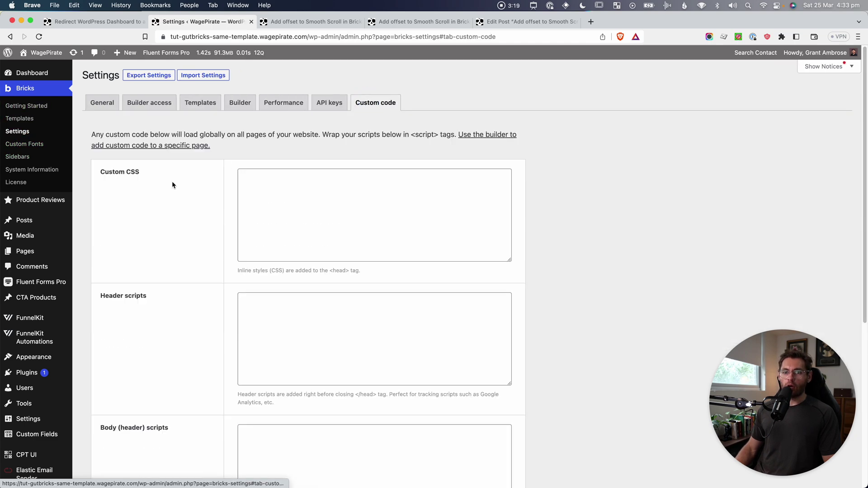
left_click(306, 199)
key("super+v")
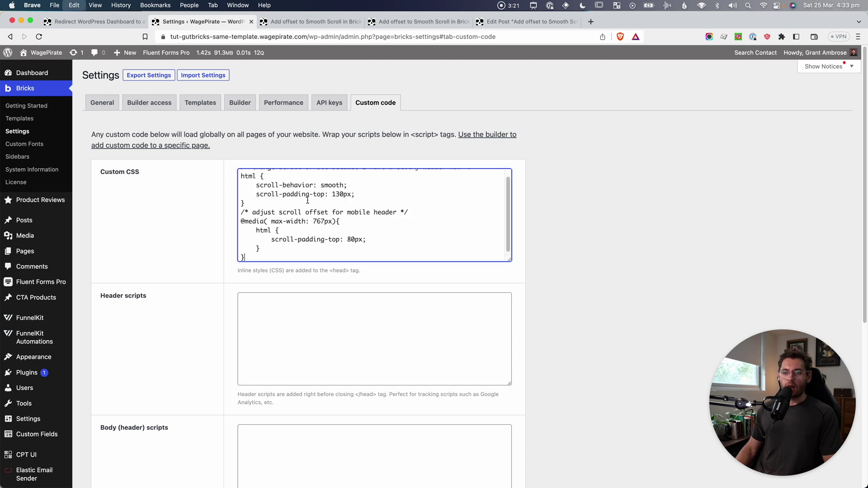
scroll(388, 218, "up", 1)
left_click(595, 200)
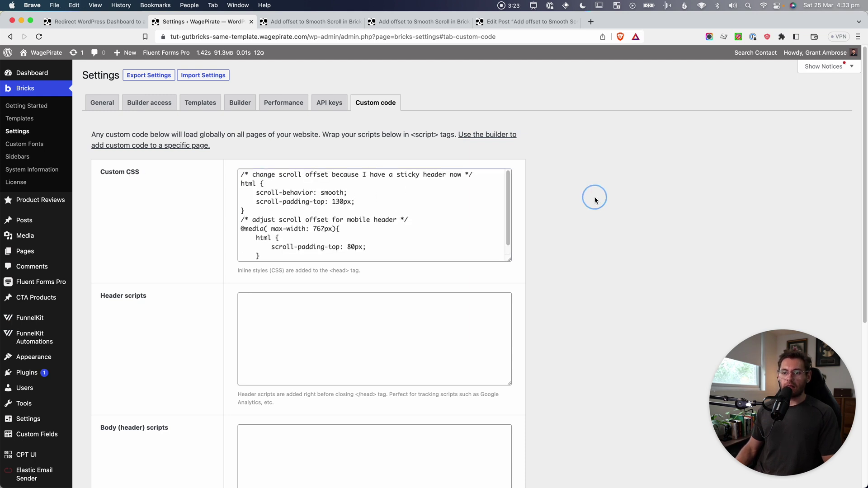
scroll(361, 195, "down", 1)
mouse_move(332, 192)
left_mouse_down()
mouse_move(344, 193)
mouse_move(331, 192)
left_mouse_up()
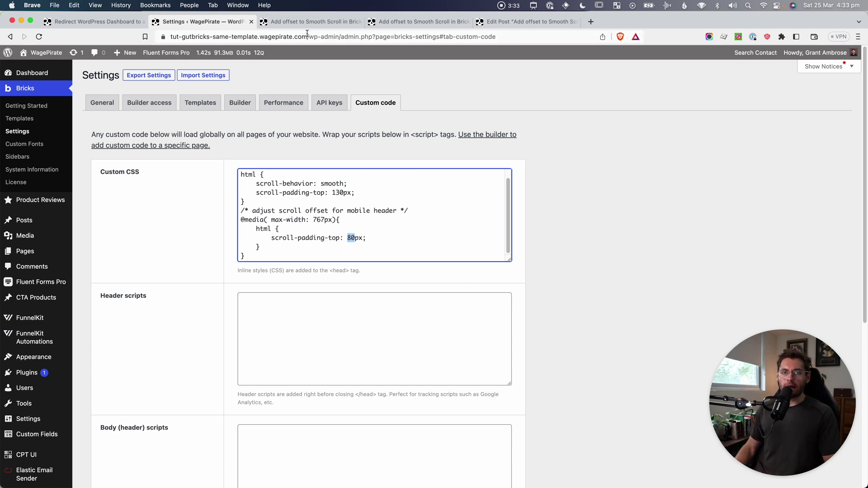
Return to the smooth-scroll post's CSS code block.
left_click(288, 21)
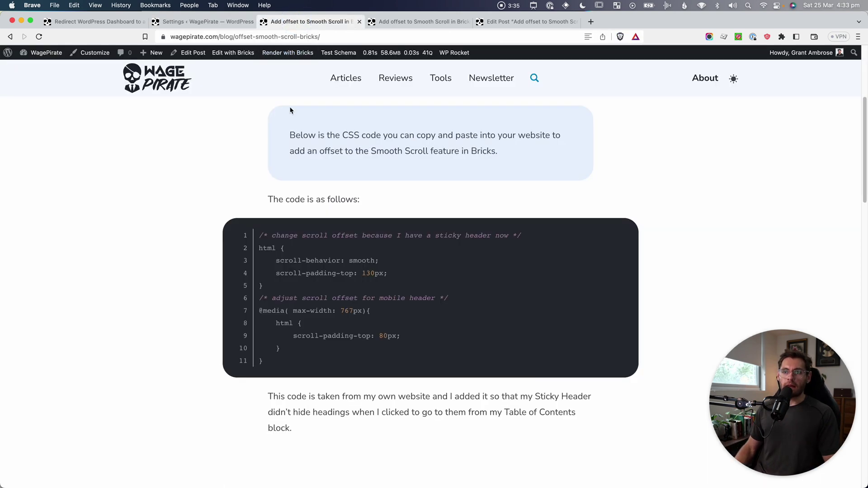
scroll(231, 156, "up", 5)
scroll(221, 143, "down", 3)
scroll(221, 143, "down", 6)
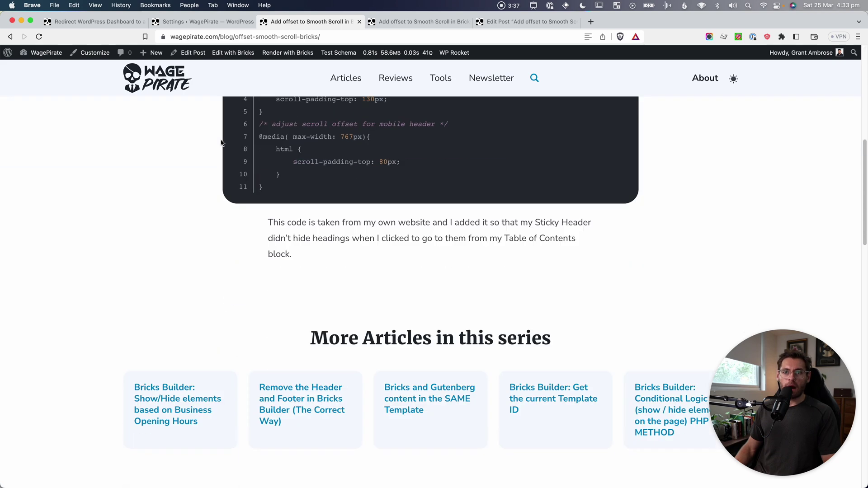
left_click(175, 23)
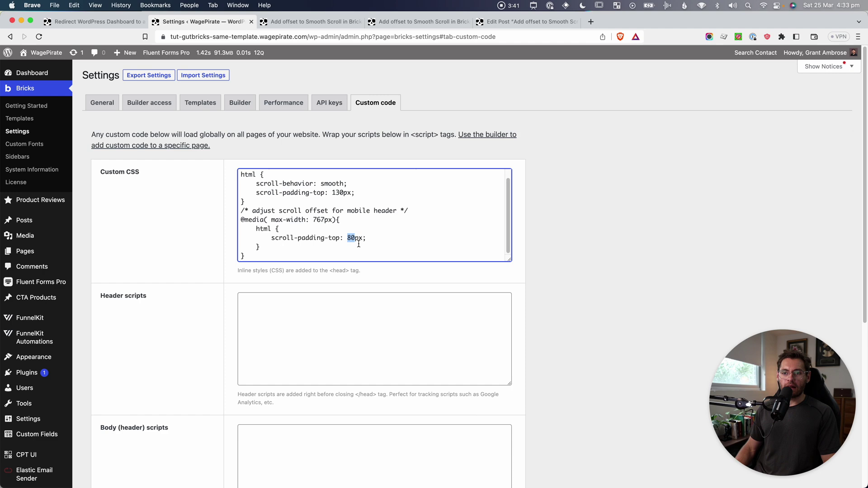
left_click(414, 21)
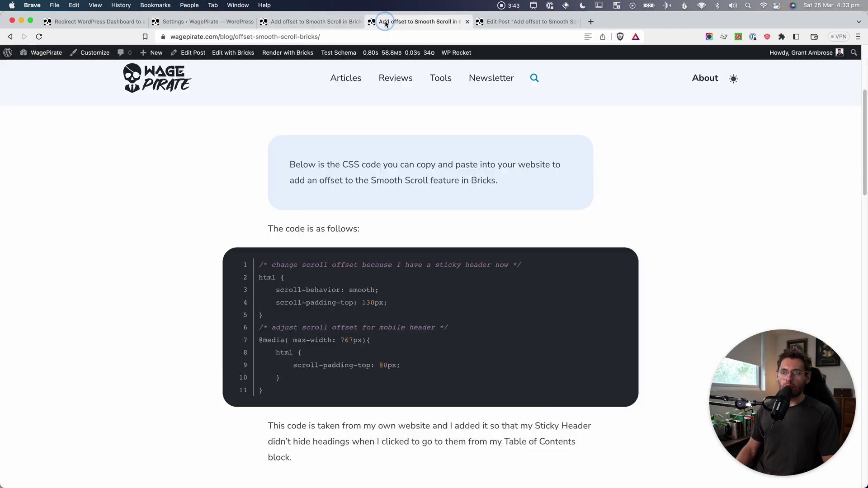
scroll(405, 241, "down", 3)
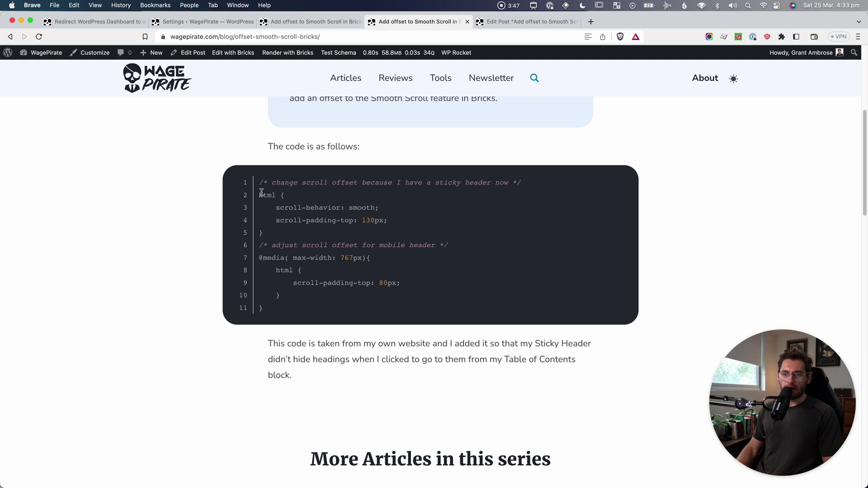
Review the scroll-behavior and scroll-padding-top lines and measure the sticky header's height.
left_click_drag(304, 209, 353, 208)
left_click_drag(277, 222, 362, 222)
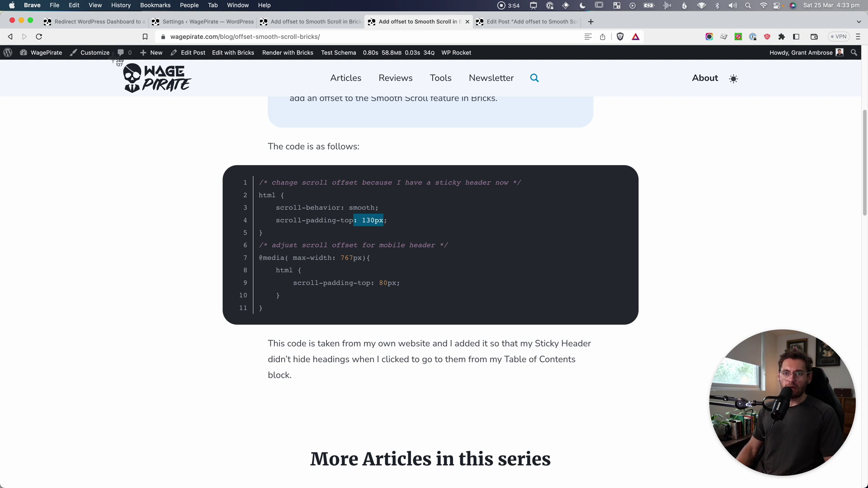
left_click_drag(112, 58, 582, 108)
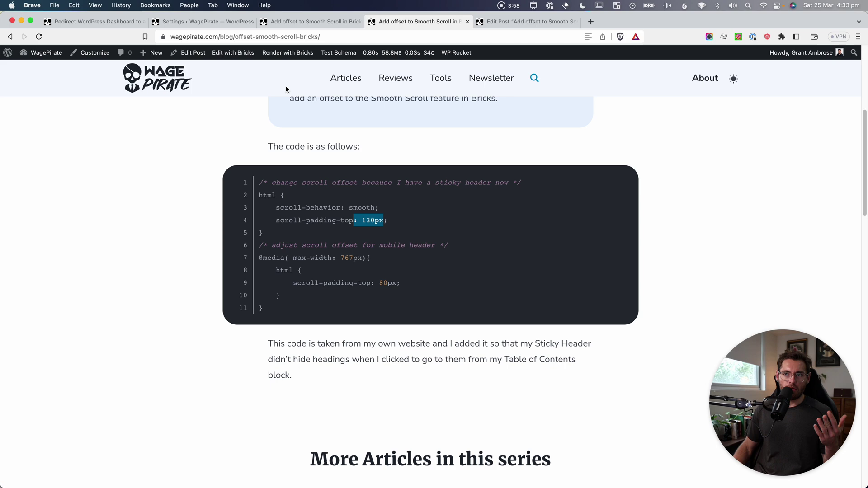
left_click(616, 114)
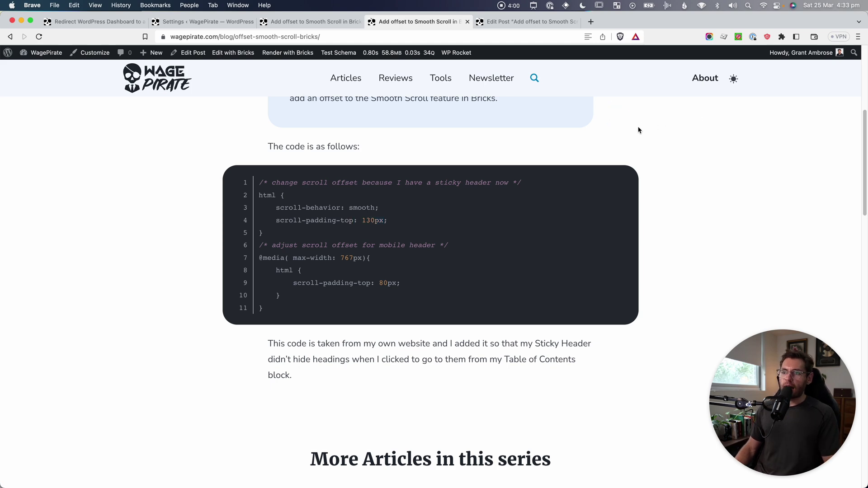
Narrow the browser to mobile width and measure the mobile header against the 80 offset.
left_click_drag(866, 143, 330, 170)
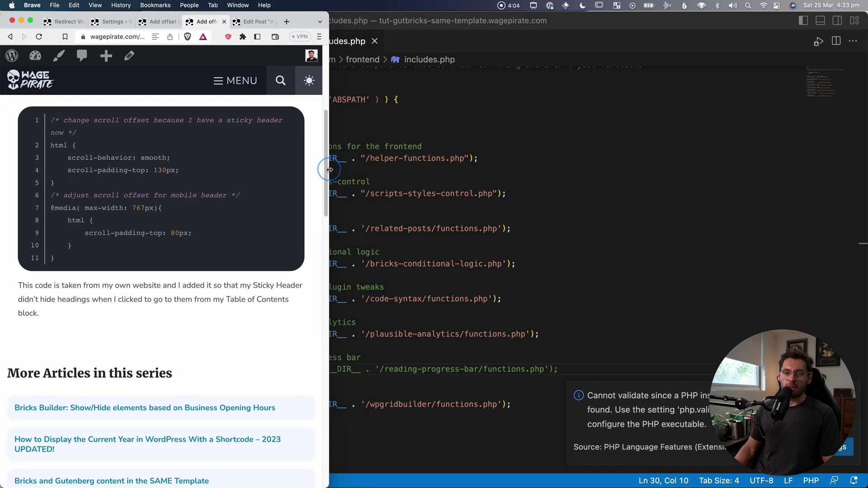
key("super+shift+4")
left_click_drag(0, 64, 322, 97)
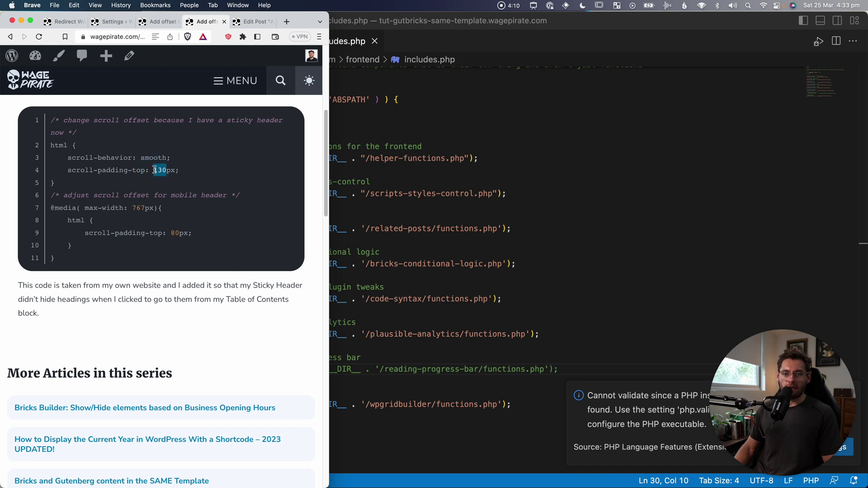
double_click(172, 233)
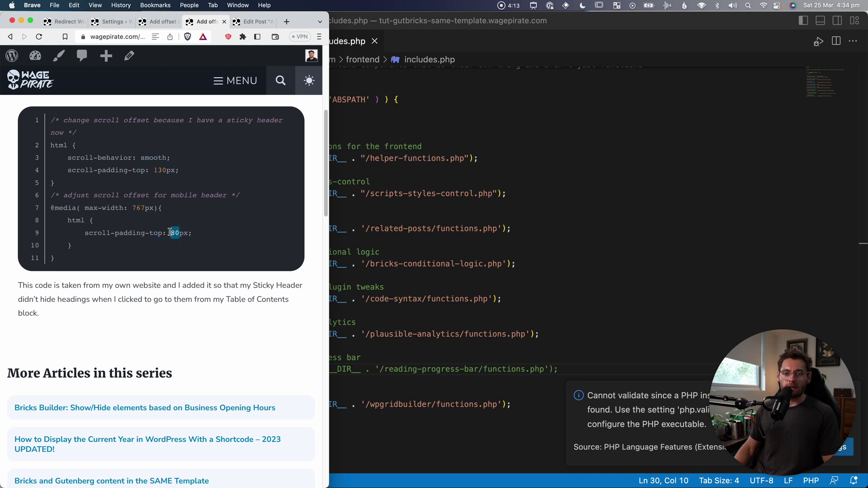
left_click_drag(6, 68, 290, 102)
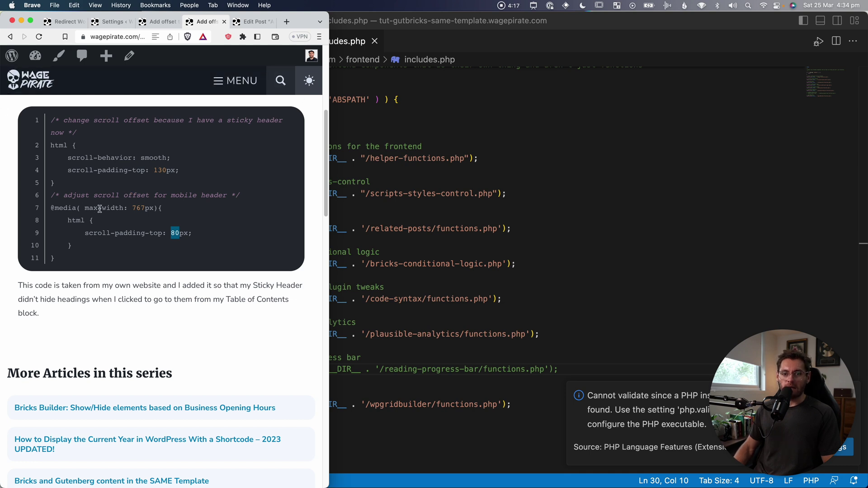
Review the max-width 767px breakpoint and 80px offset, then restore full desktop width.
double_click(136, 207)
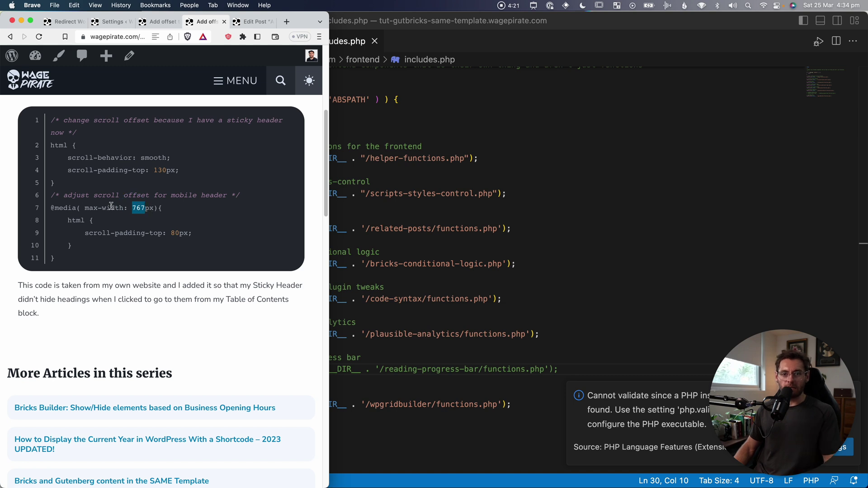
left_click_drag(85, 208, 122, 210)
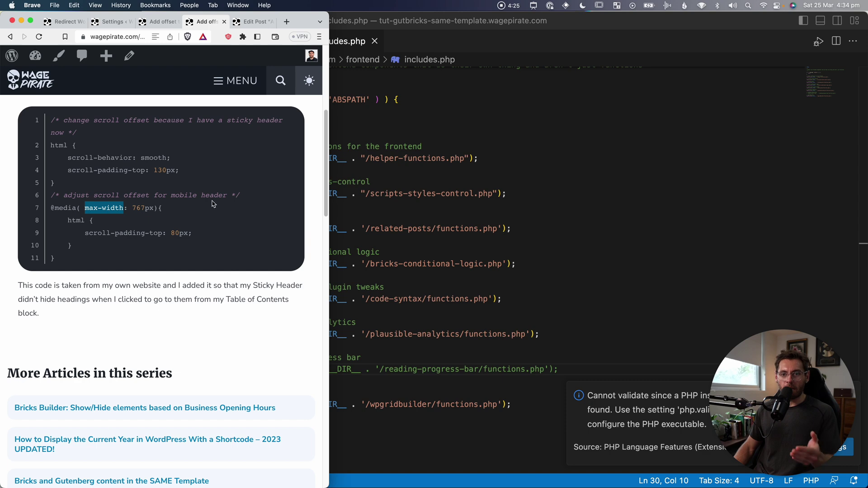
double_click(144, 208)
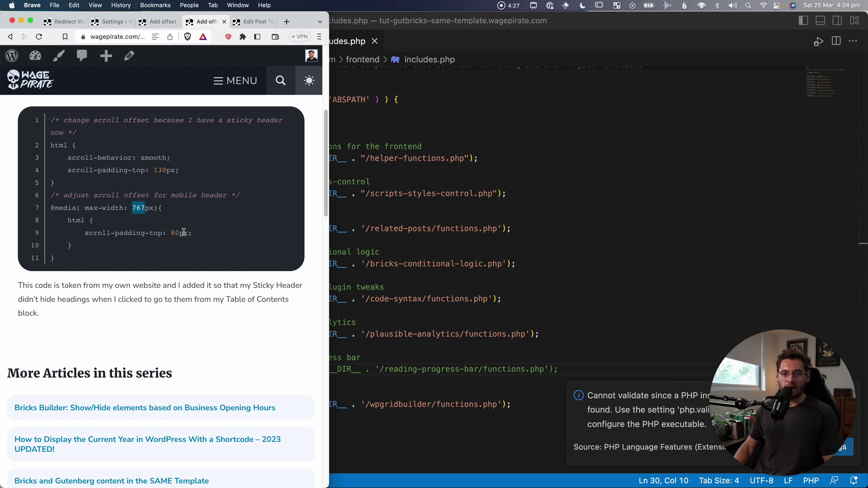
left_click_drag(184, 233, 173, 234)
left_click_drag(327, 156, 862, 149)
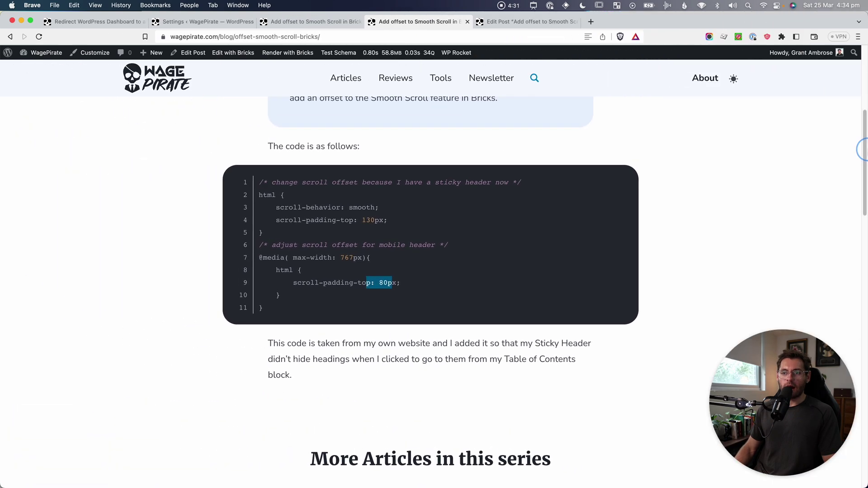
left_click_drag(387, 283, 371, 284)
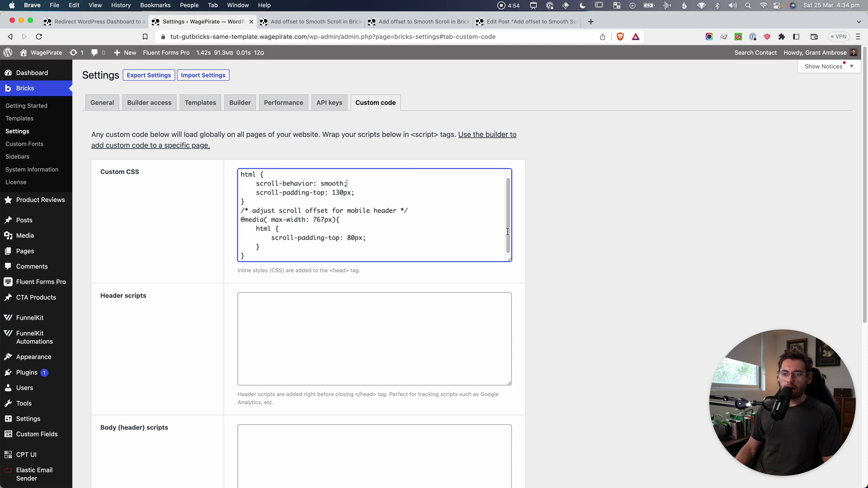
Save the Bricks settings and confirm the Step 3 heading now lands below the sticky header.
scroll(532, 280, "down", 6)
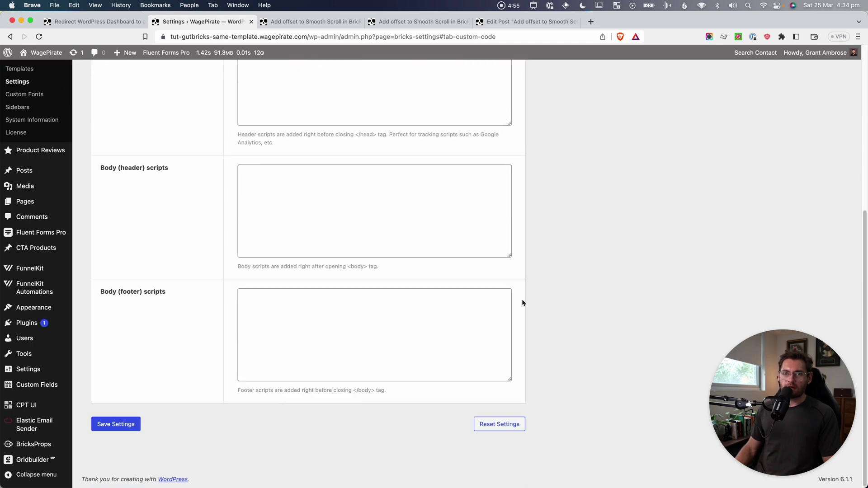
left_click(130, 423)
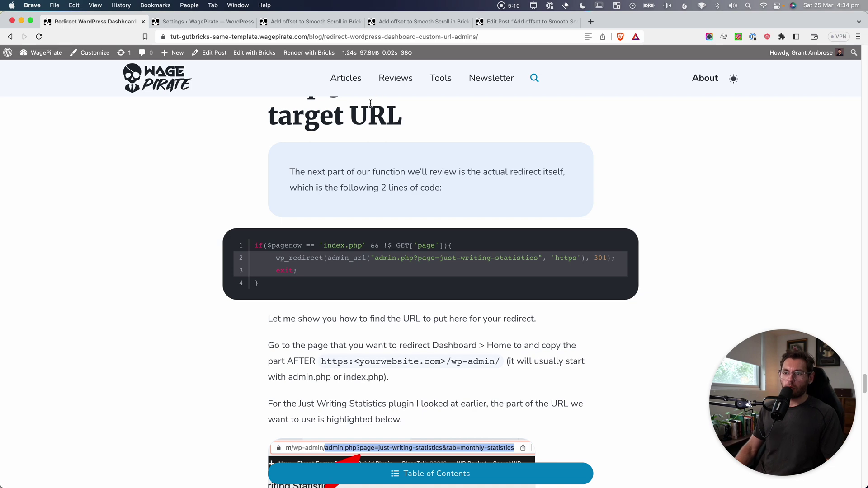
left_click_drag(367, 114, 324, 109)
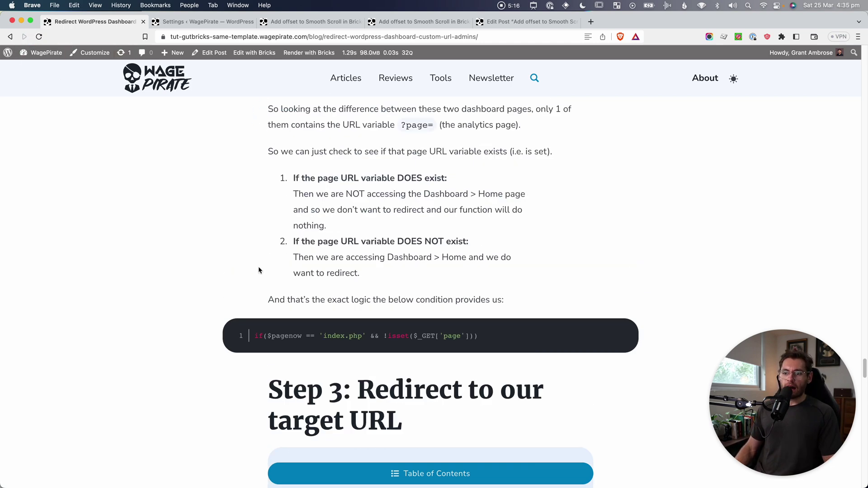
left_click(452, 474)
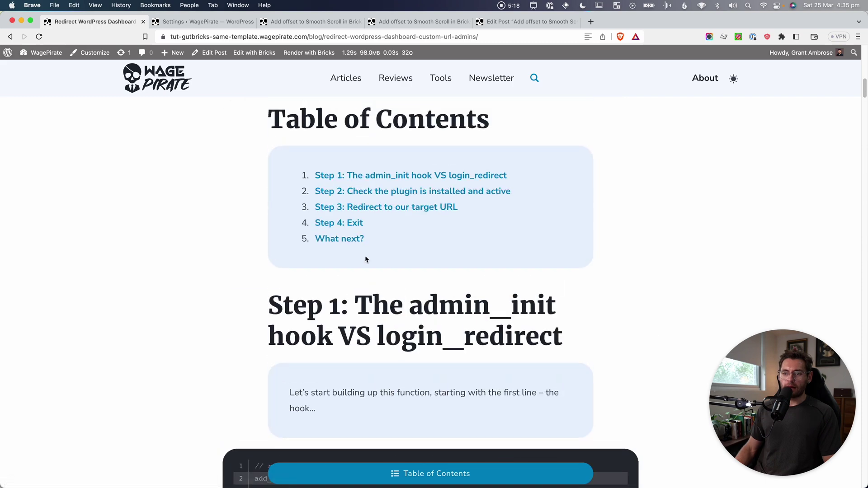
left_click(376, 207)
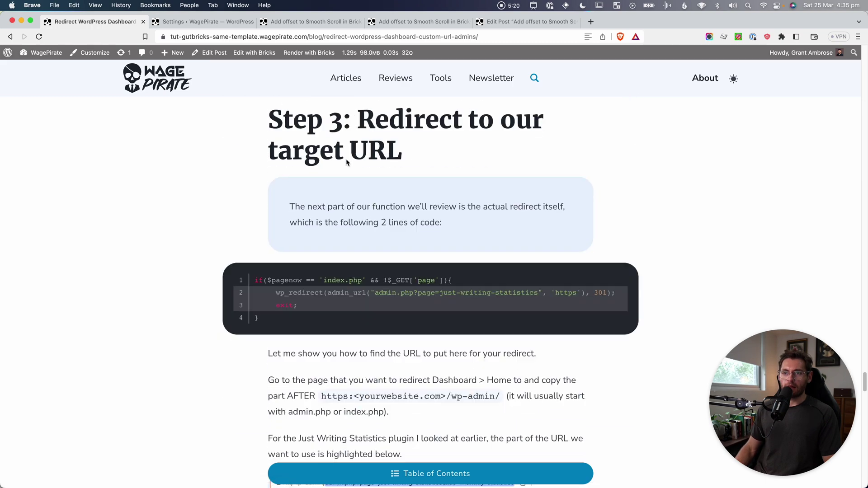
left_click_drag(243, 106, 679, 183)
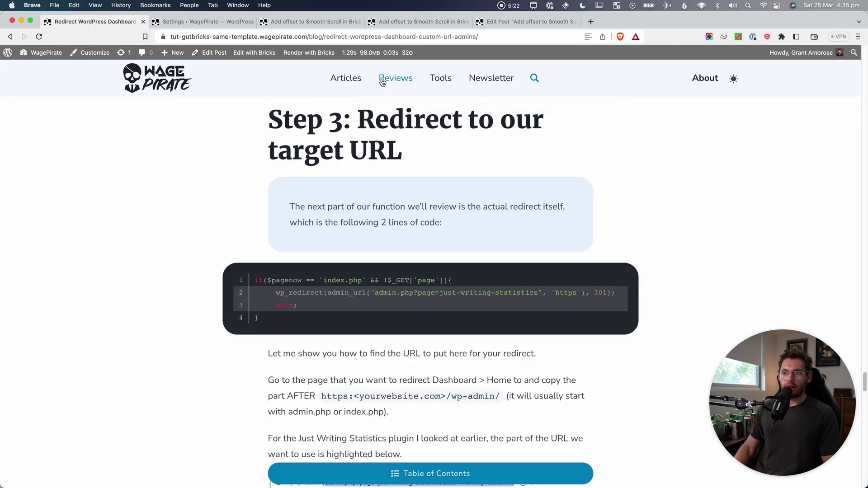
left_click_drag(259, 64, 609, 107)
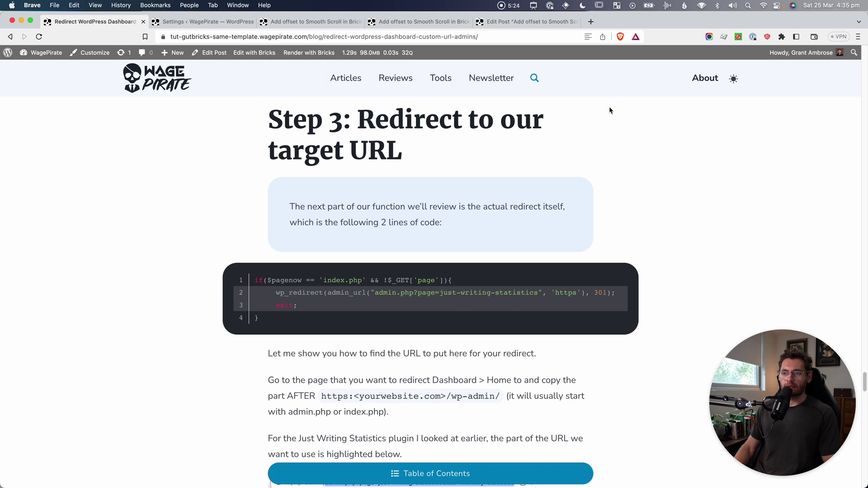